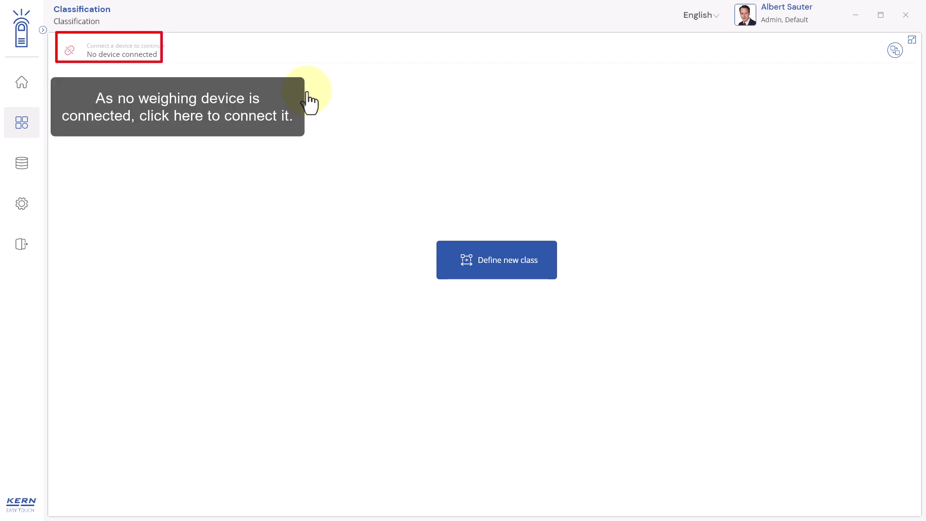
- Connect the weighing device with internal code DEV18881, model KDP 3000-2
left_click(147, 53)
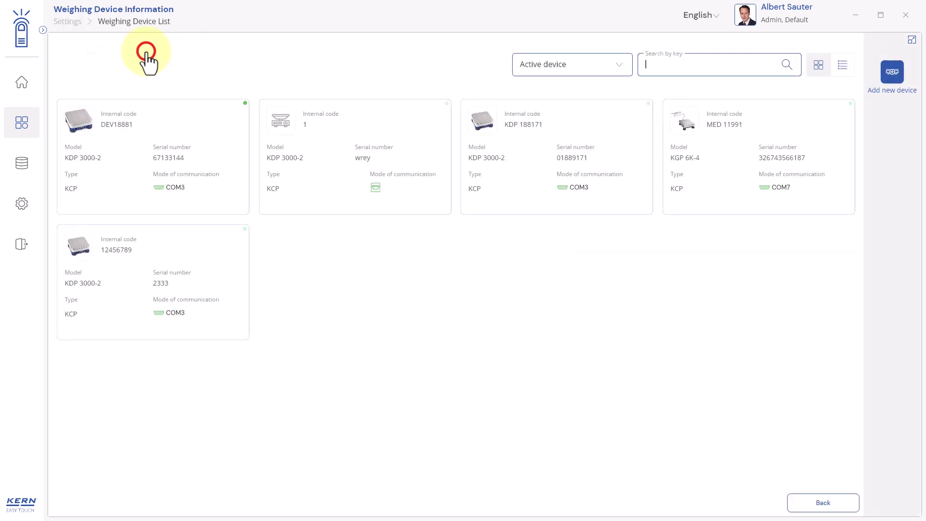
left_click(229, 193)
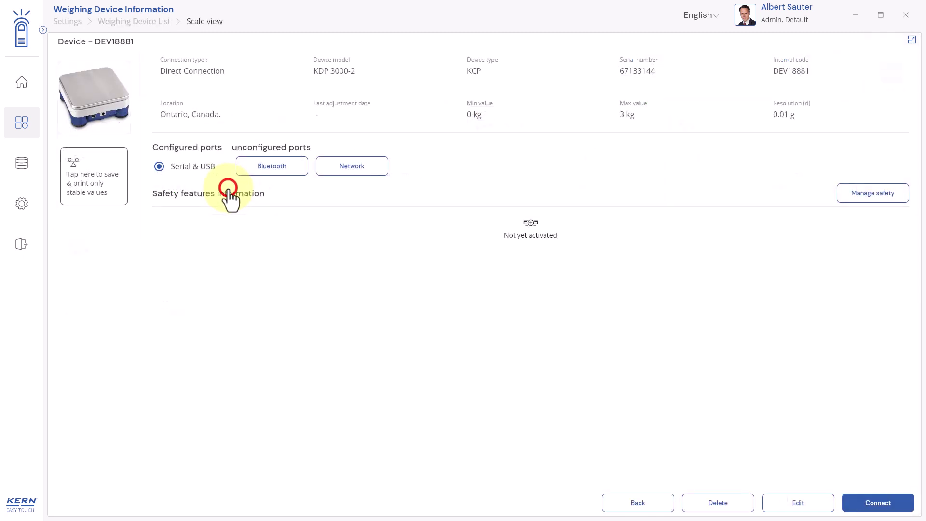
left_click(868, 504)
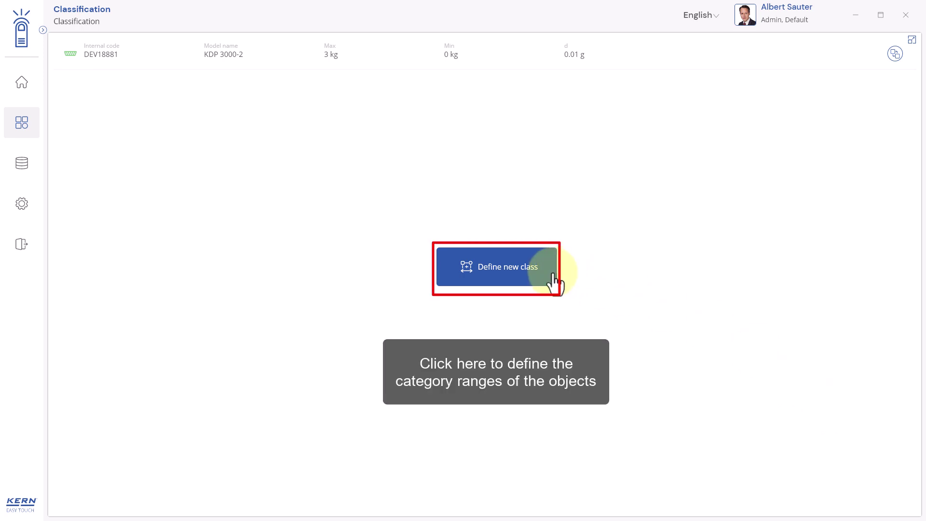
- Start defining a new master class named Sanitizers, with g as the unit and € as the currency
left_click(509, 276)
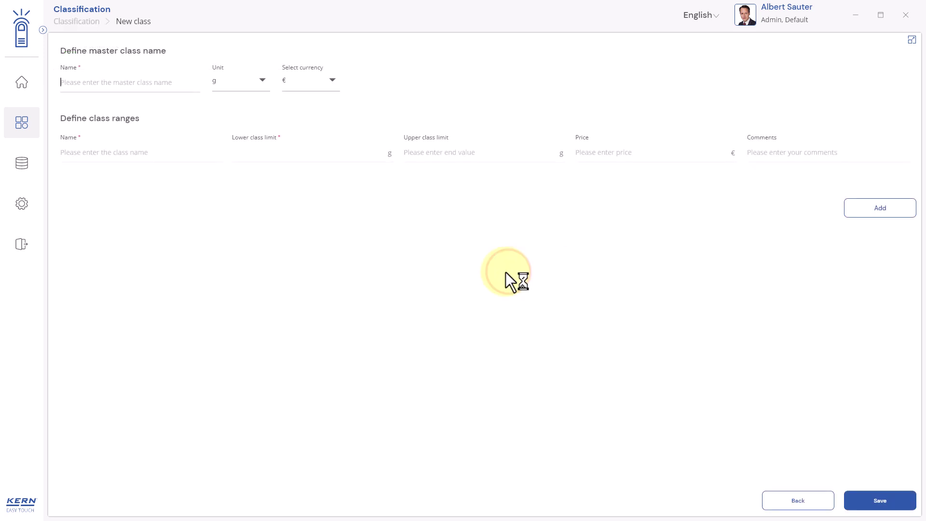
left_click(83, 86)
type("Sanitizers")
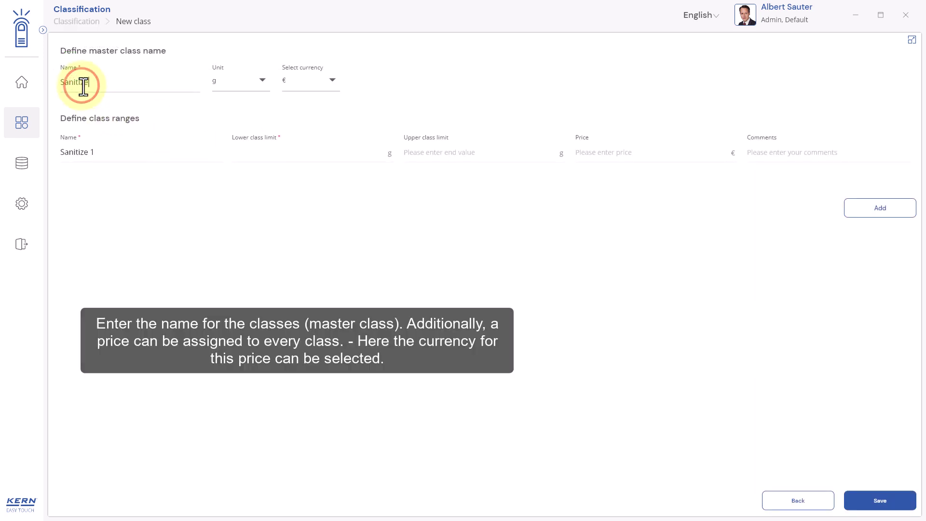
left_click(227, 79)
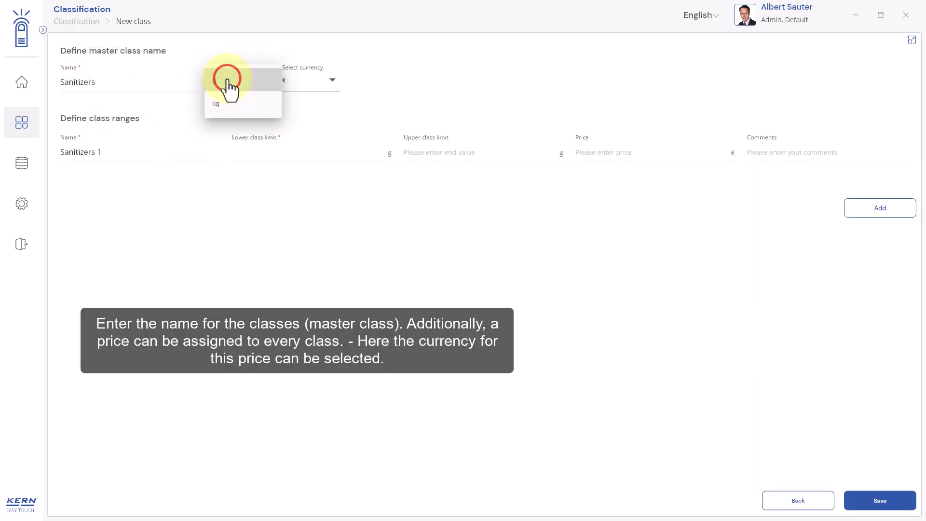
left_click(227, 80)
left_click(325, 78)
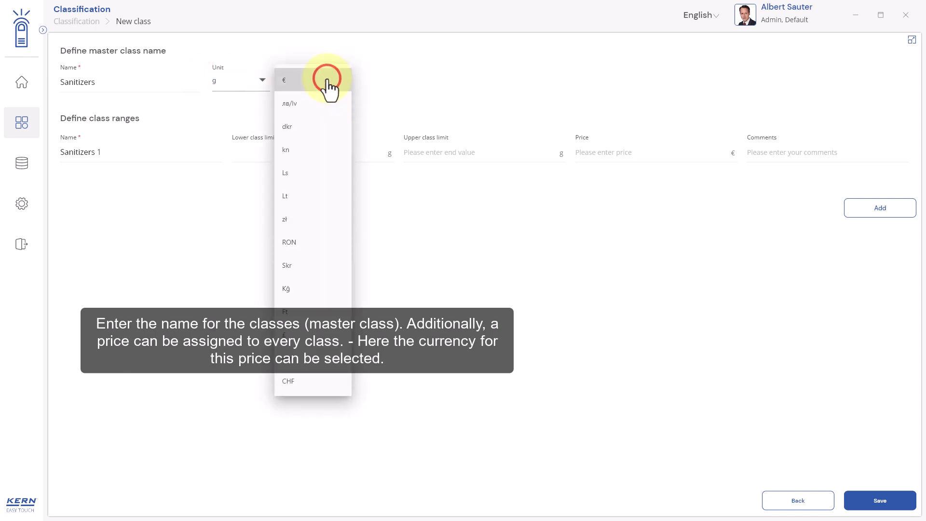
left_click(294, 83)
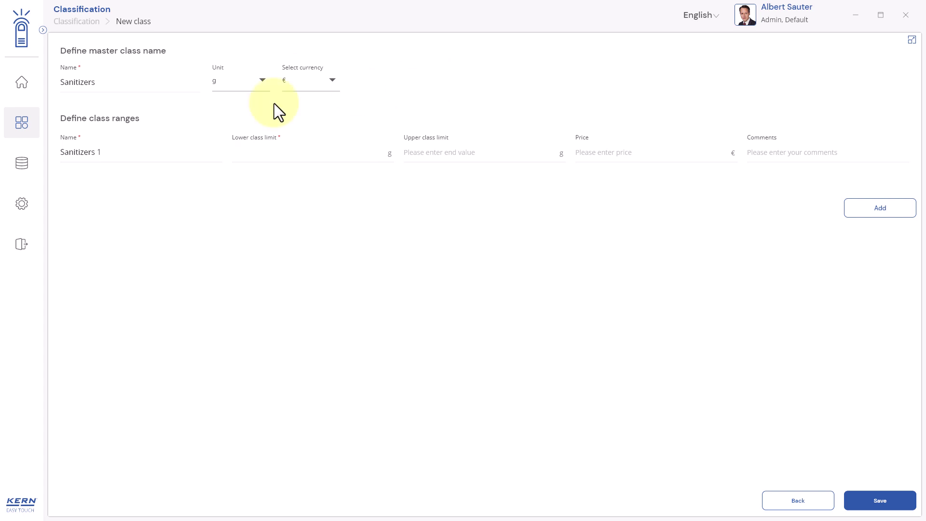
- Name the first class range Sanitizers small and set its class limits to 100 g and 150 g
left_click_drag(97, 152, 128, 149)
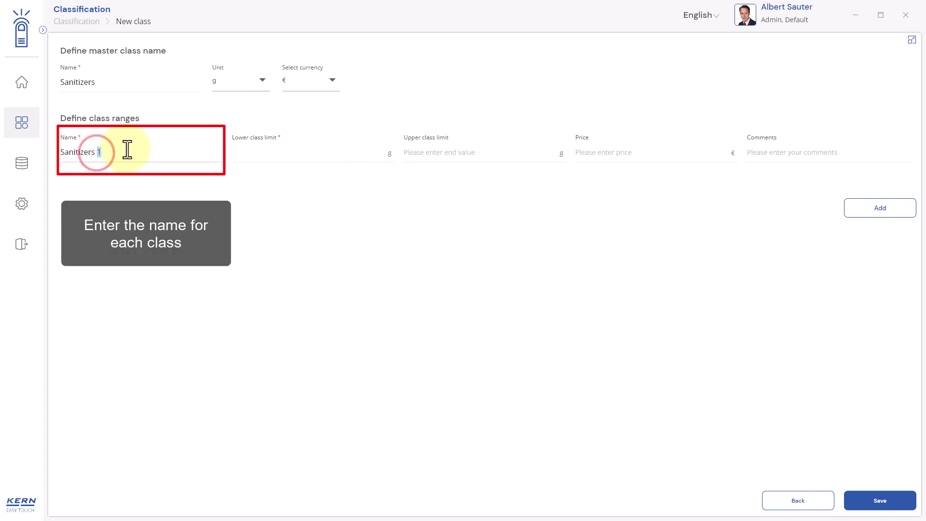
type("small")
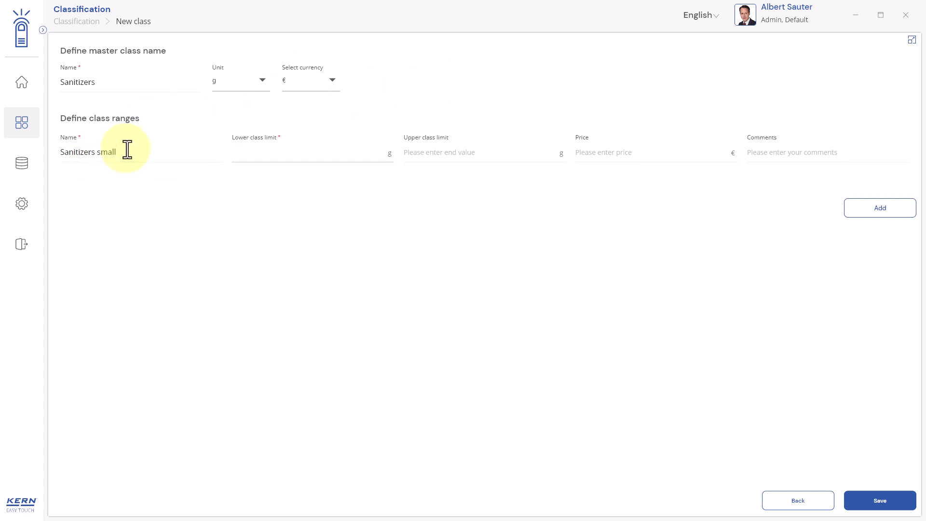
key("Tab")
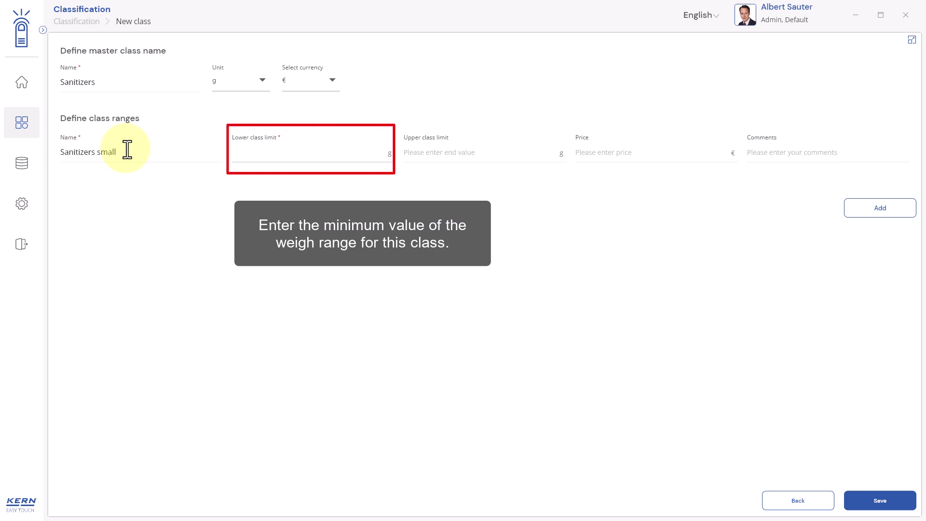
type("100")
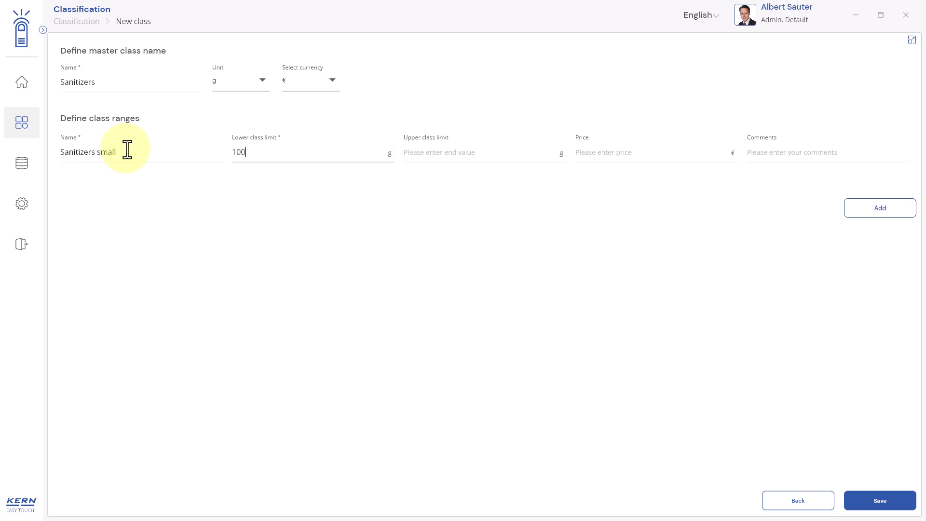
left_click(469, 151)
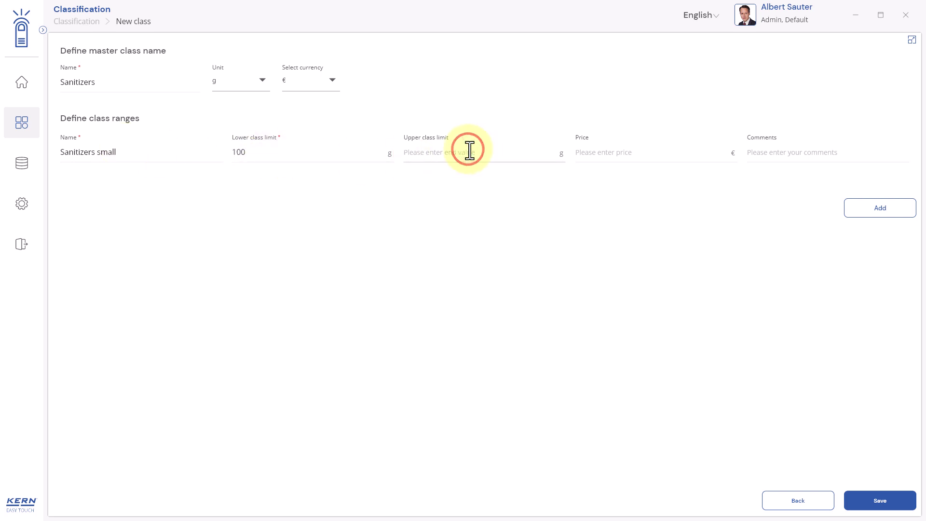
type("150")
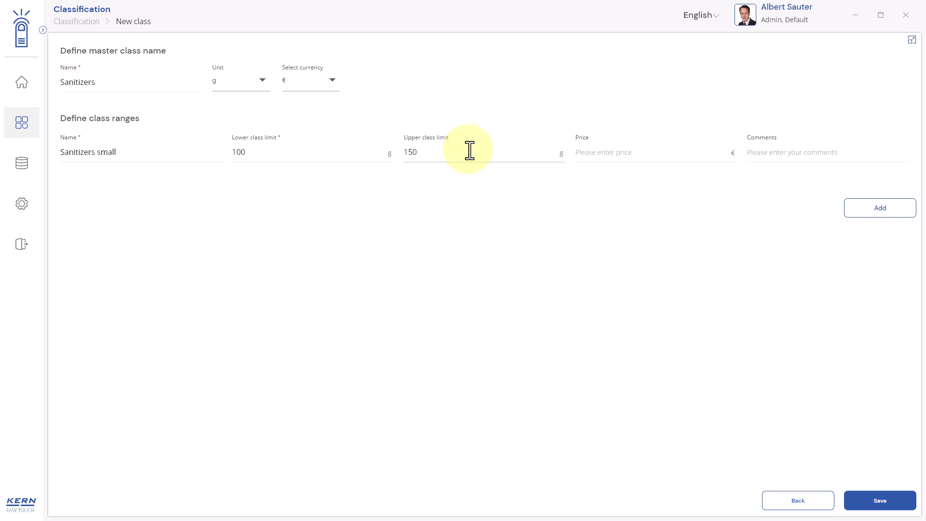
- Give the Sanitizers small class a price of 50 € and the comment "Keep away from the sun"
left_click(613, 157)
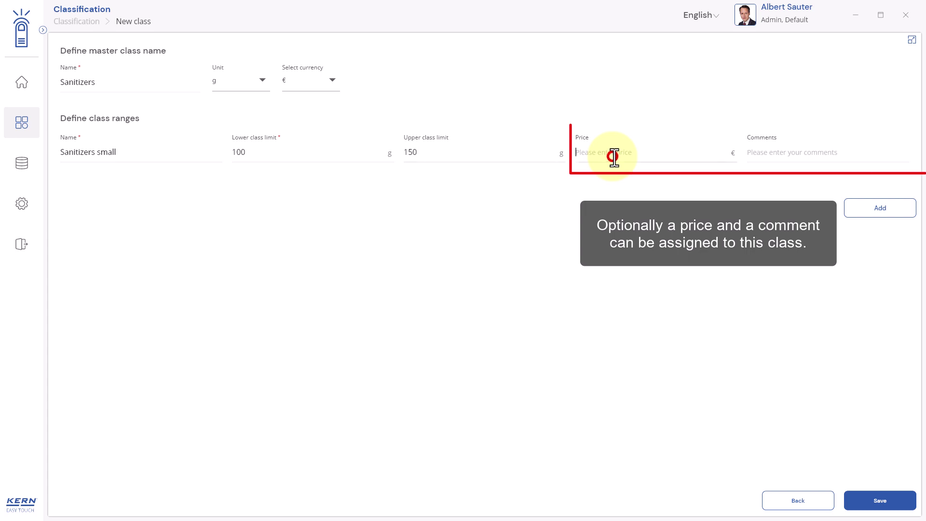
type("50")
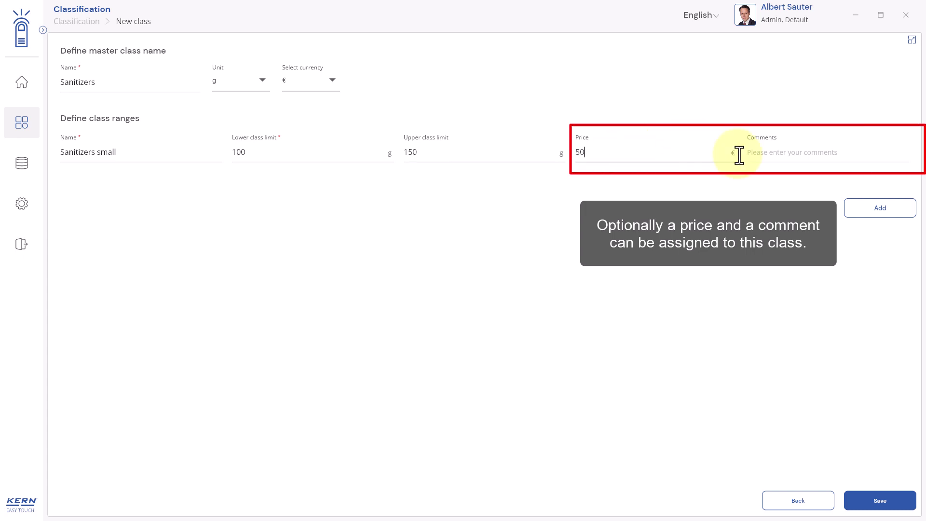
left_click(757, 155)
type("Keep away from the sun")
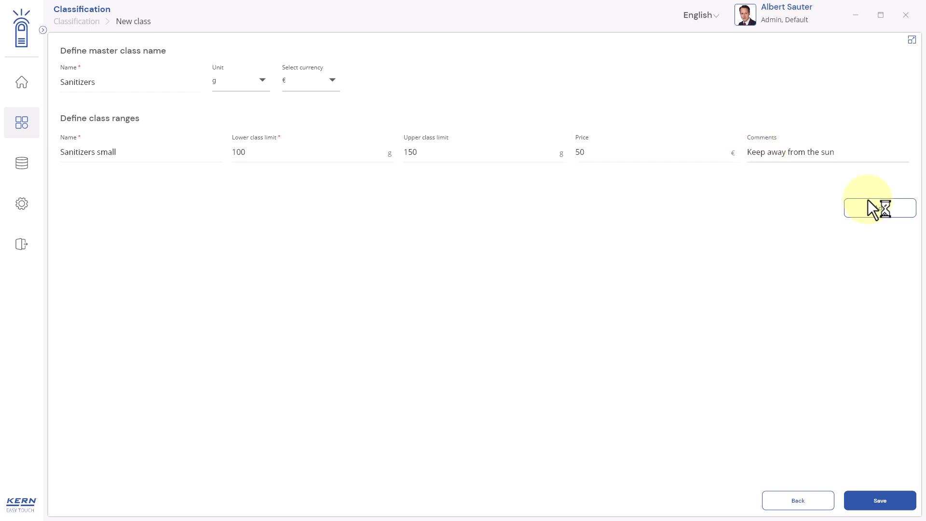
- Add a second class range named Sanitizers medium with an upper class limit of 200 g
left_click(889, 212)
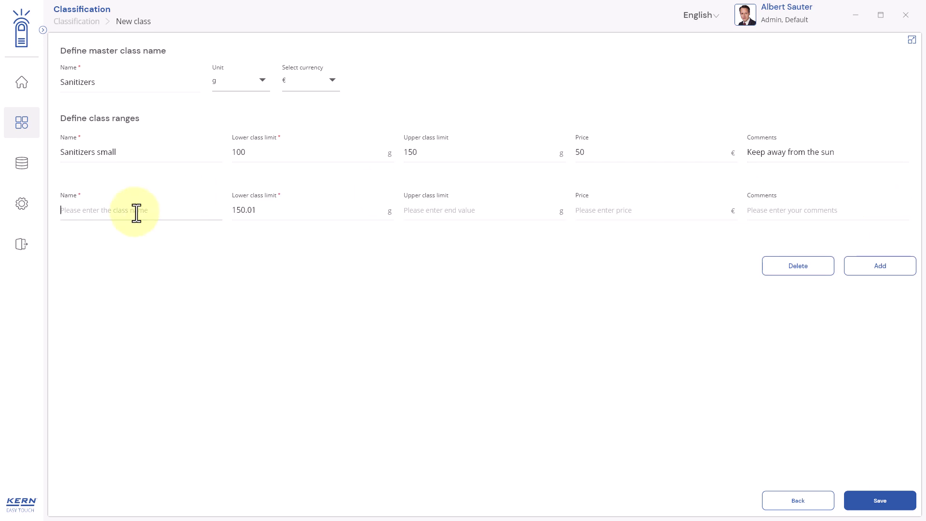
type("Sanitizesr")
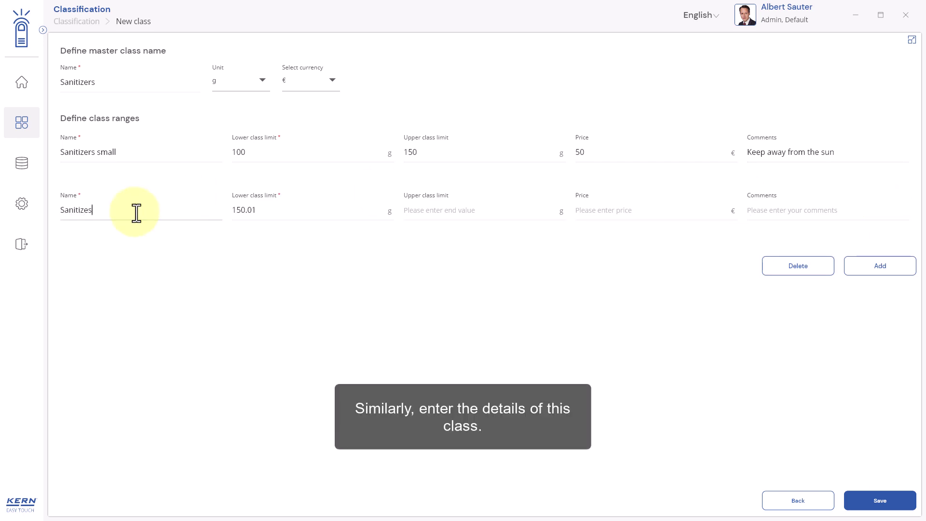
key("BackSpace")
type("rs medium")
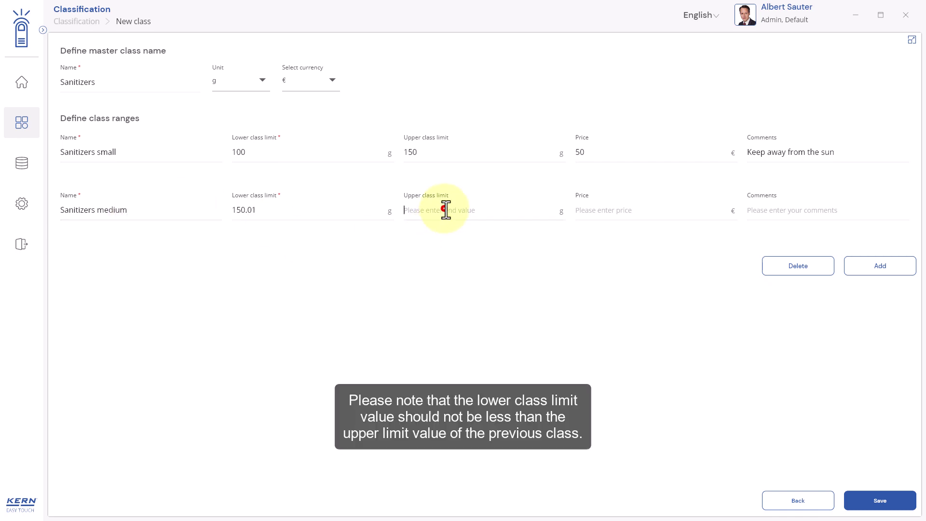
left_click(445, 210)
type("200")
- Give the Sanitizers medium class a price of 80 € and the comment "Keep away from the sun"
left_click(603, 212)
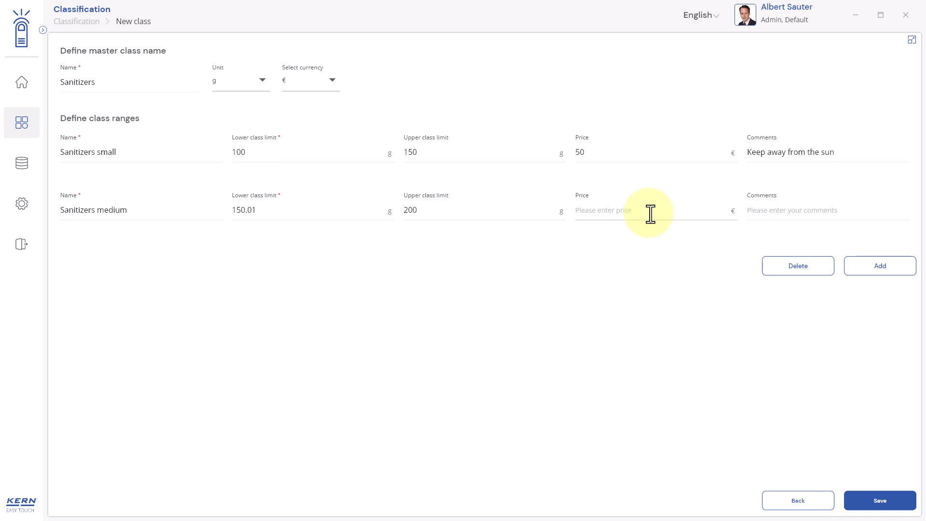
type("80")
left_click(802, 210)
type("K")
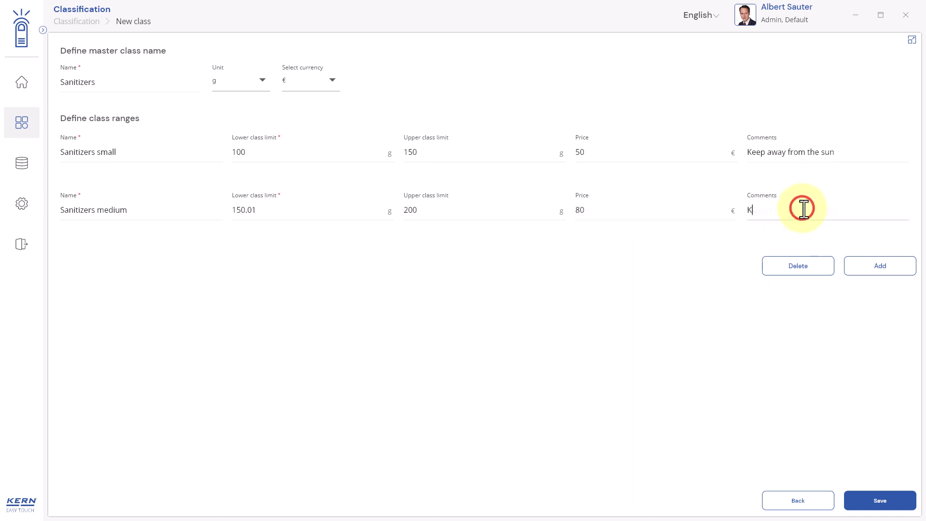
type("eep away from t")
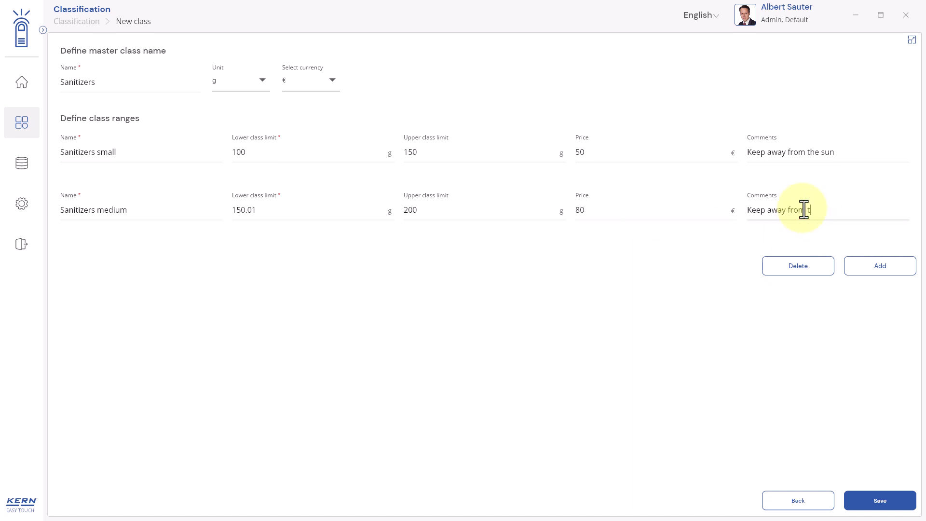
type("he sun")
- Add a third class range named Sanitizers Large with an upper class limit of 250 g
left_click(886, 267)
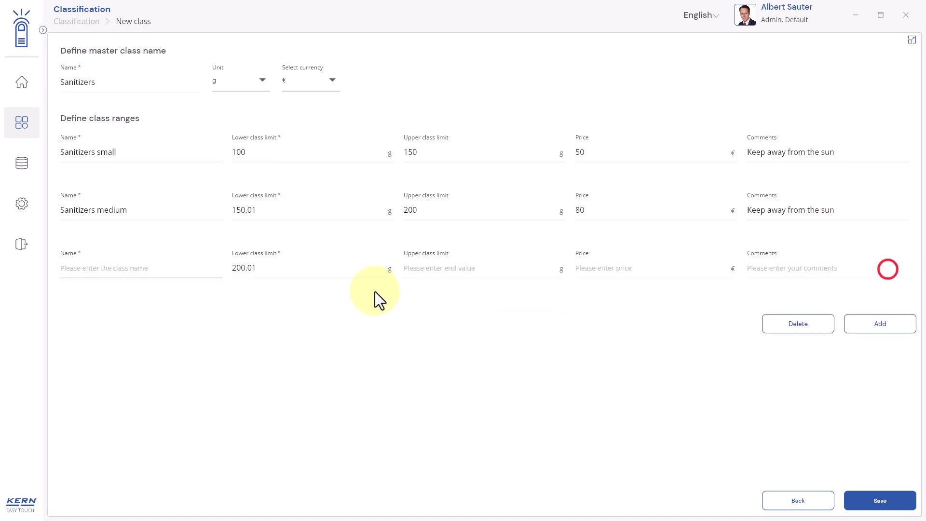
left_click(67, 270)
type("Sanitizers")
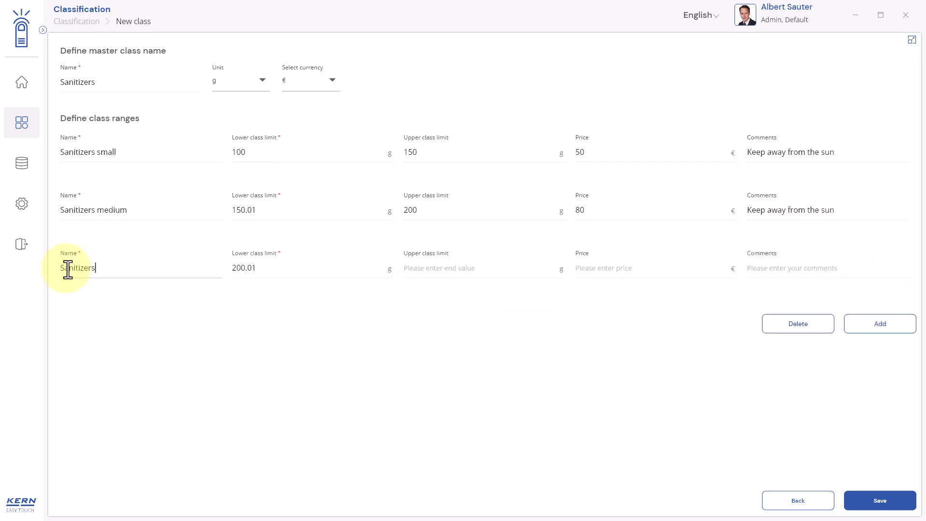
type(" Large")
key("Tab")
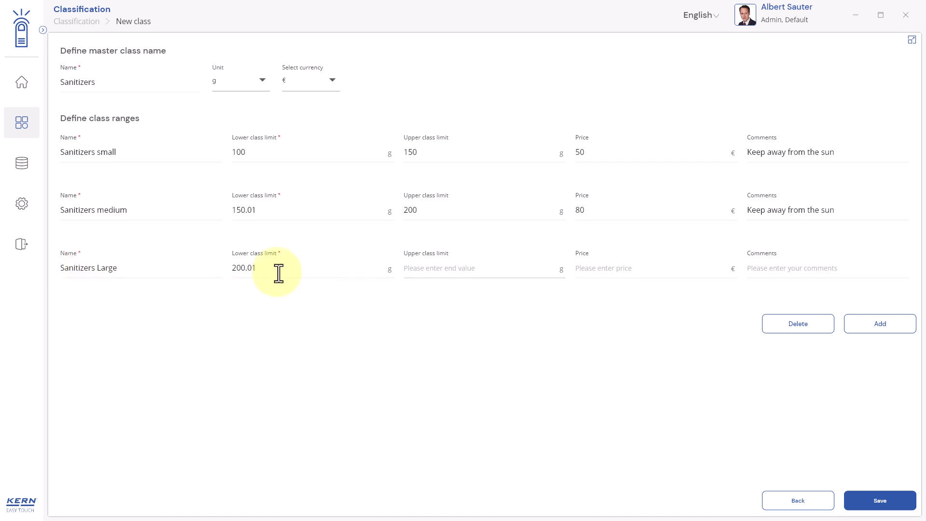
left_click(259, 268)
left_click(419, 268)
type("250")
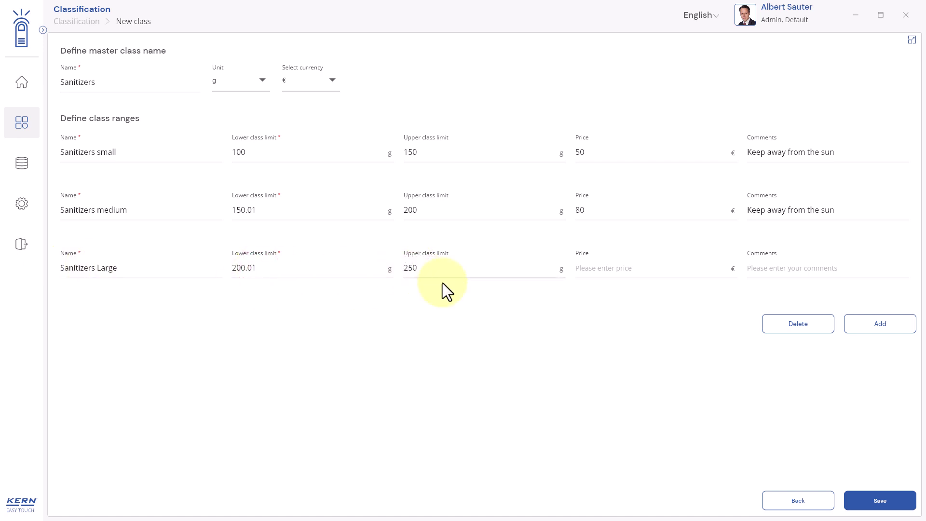
- Give the Sanitizers Large class a price of 120 € and the comment "Keep away from the sun"
left_click(583, 268)
type("120")
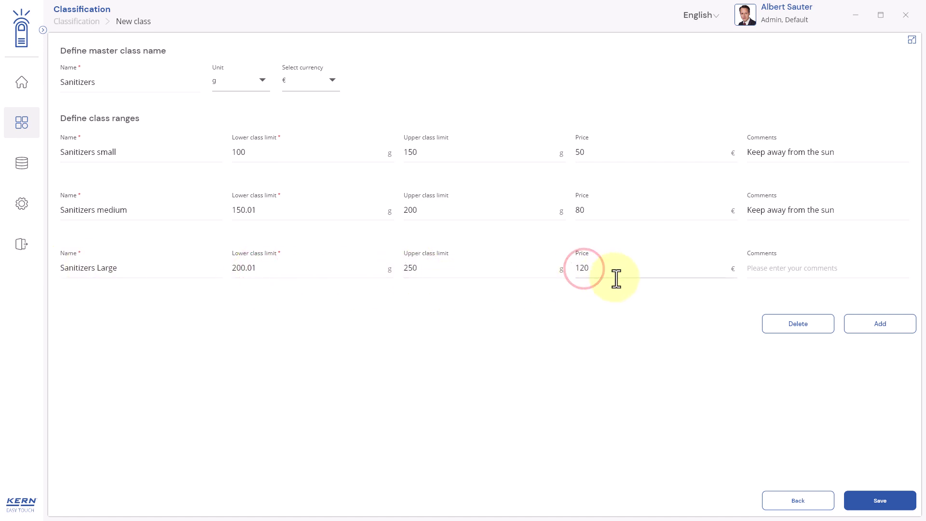
left_click(820, 274)
type("Keep away")
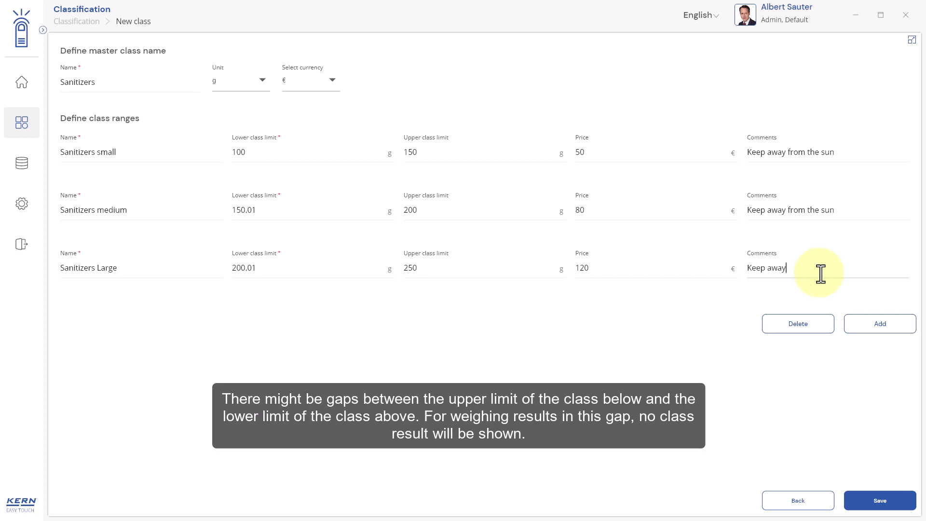
type(" from the sun")
- Add a fourth class range named Sanitizers Extra Large with class limits of 1000 g and 2000 g
left_click(869, 322)
left_click(138, 326)
type("S")
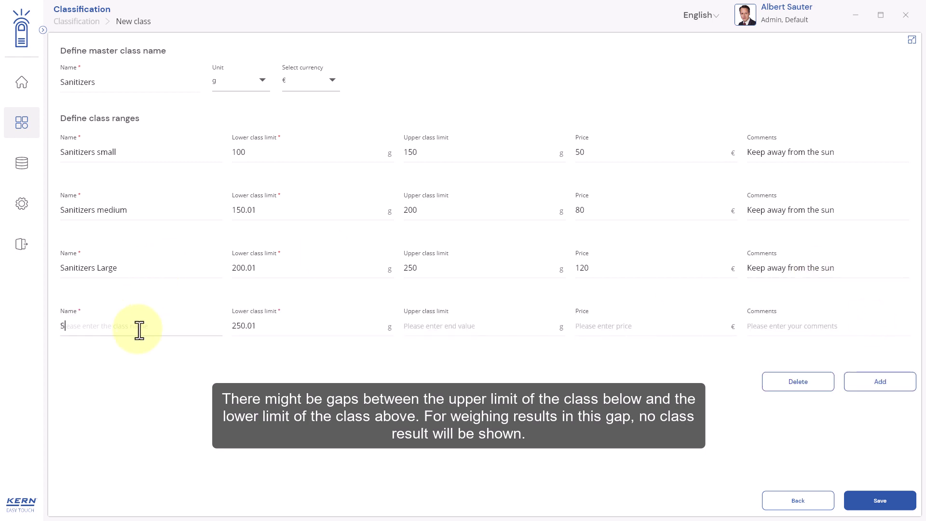
type("anitizers Extra Large")
double_click(283, 327)
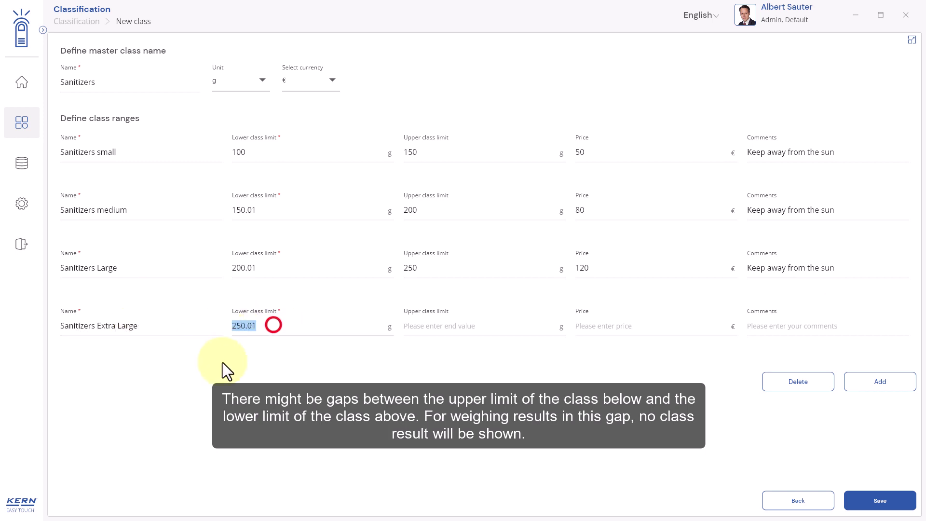
type("1000")
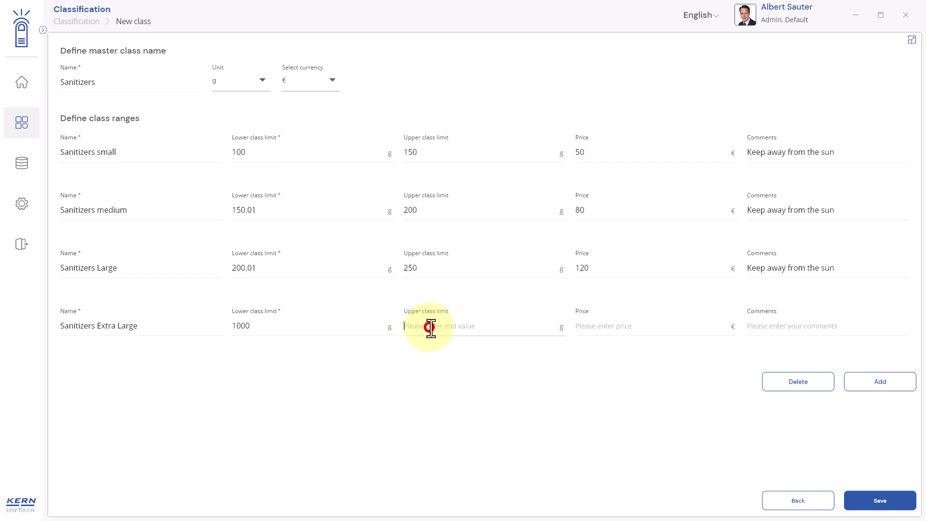
left_click(429, 325)
type("2000")
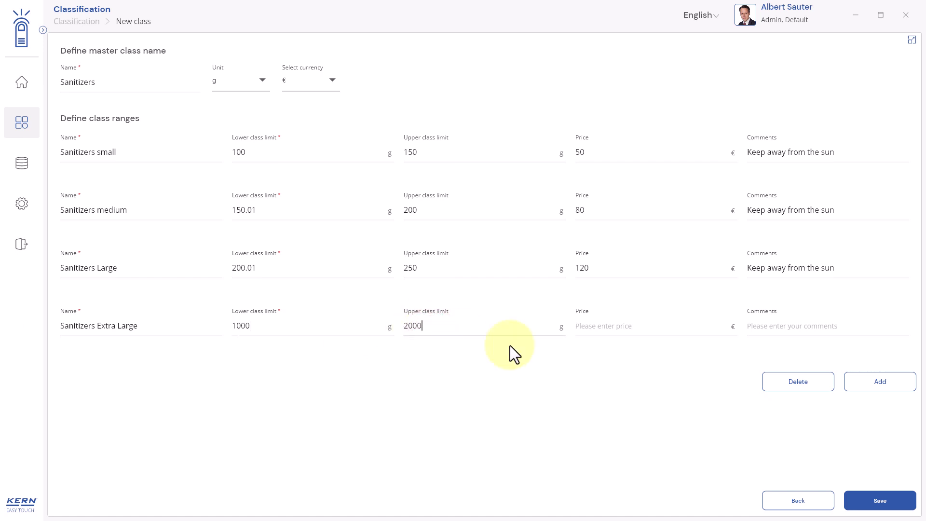
- Give the Sanitizers Extra Large class a price of 250 € and the comment "Keep away from the sun"
left_click(606, 326)
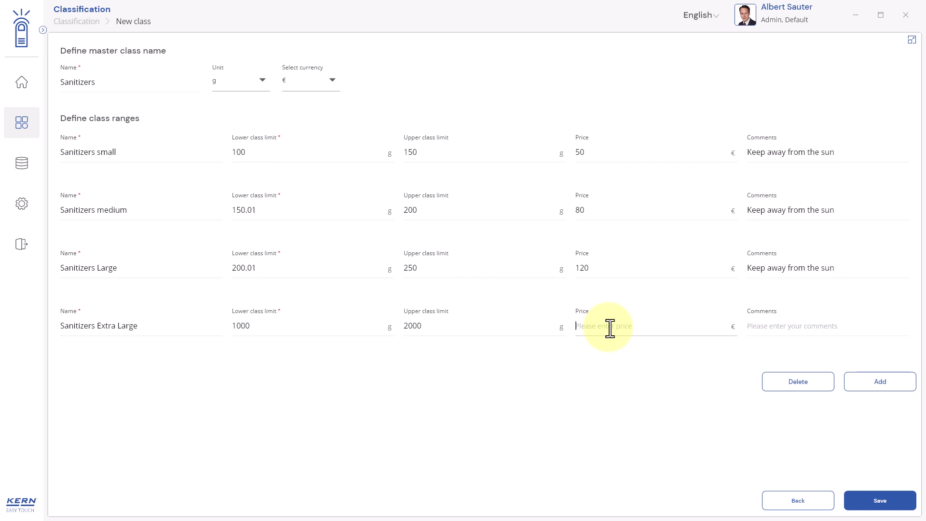
type("250")
left_click(768, 325)
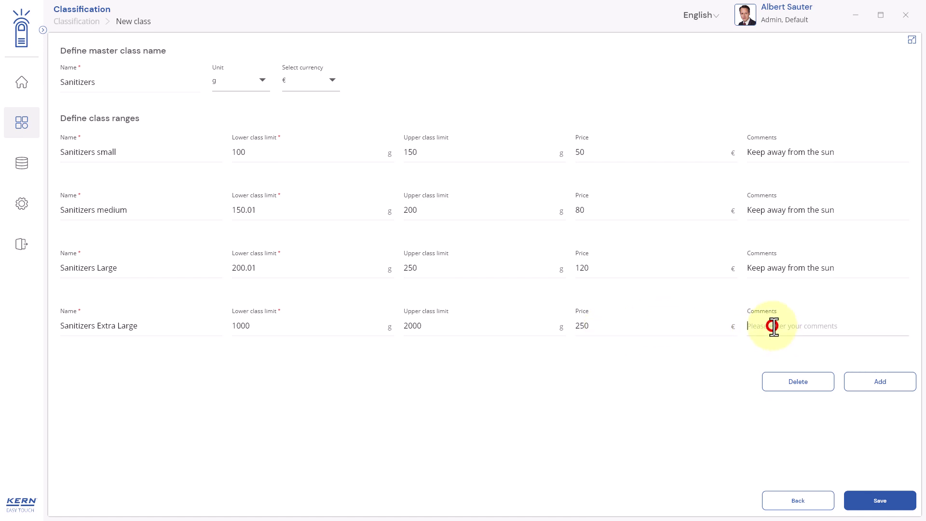
type("Keep away from the sun")
- Delete the Sanitizers Extra Large class range and save the Sanitizers master class
left_click(798, 382)
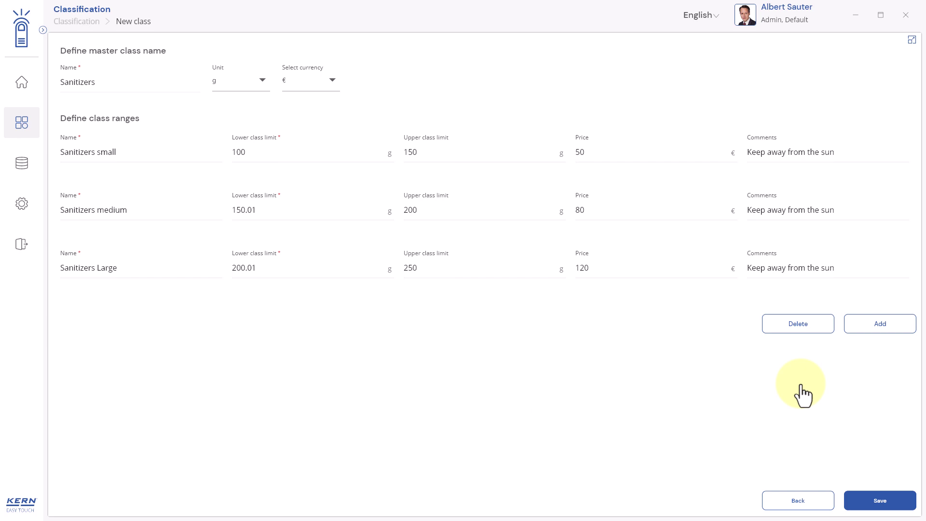
left_click(880, 504)
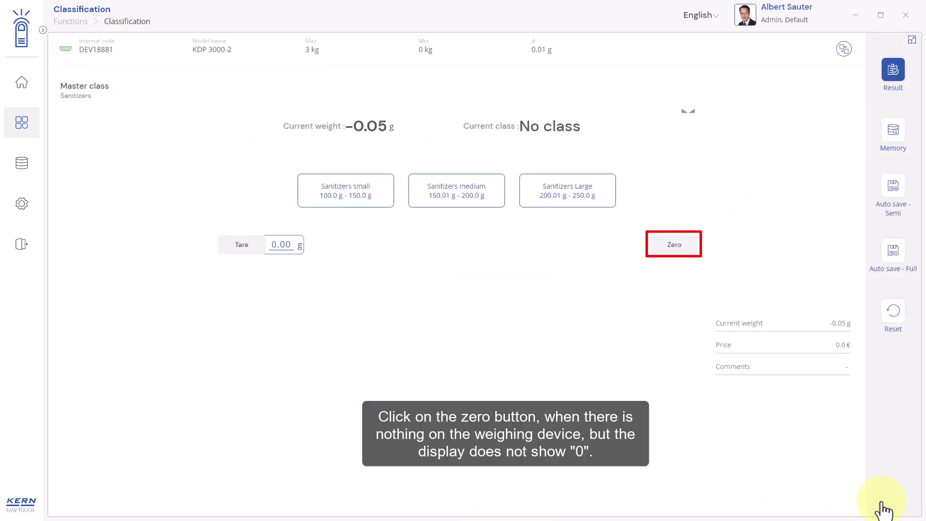
- Zero the weighing device and apply the Sanitizers object from the master memory to the classification
left_click(674, 246)
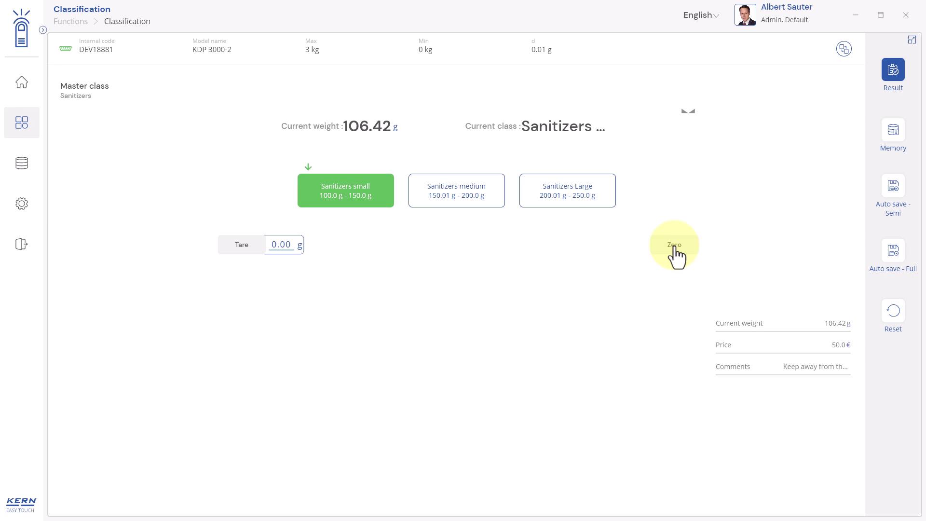
left_click(675, 247)
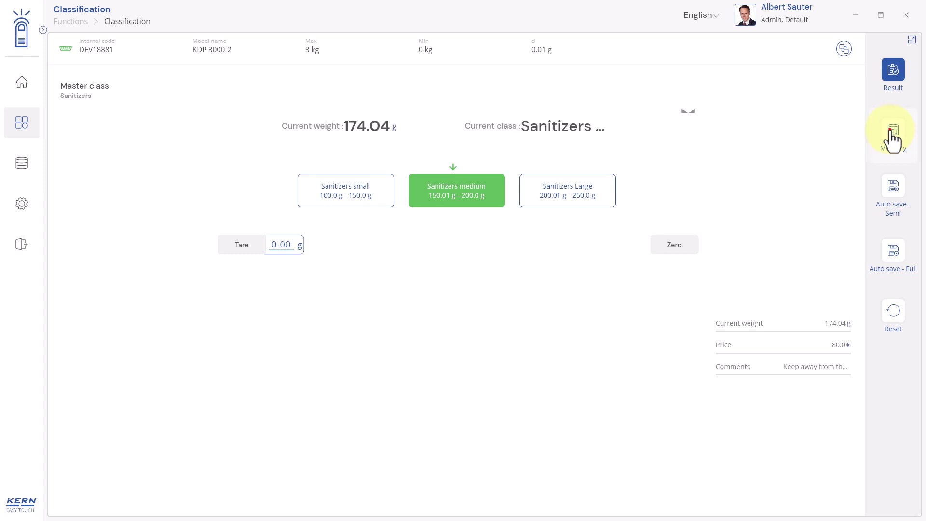
left_click(893, 139)
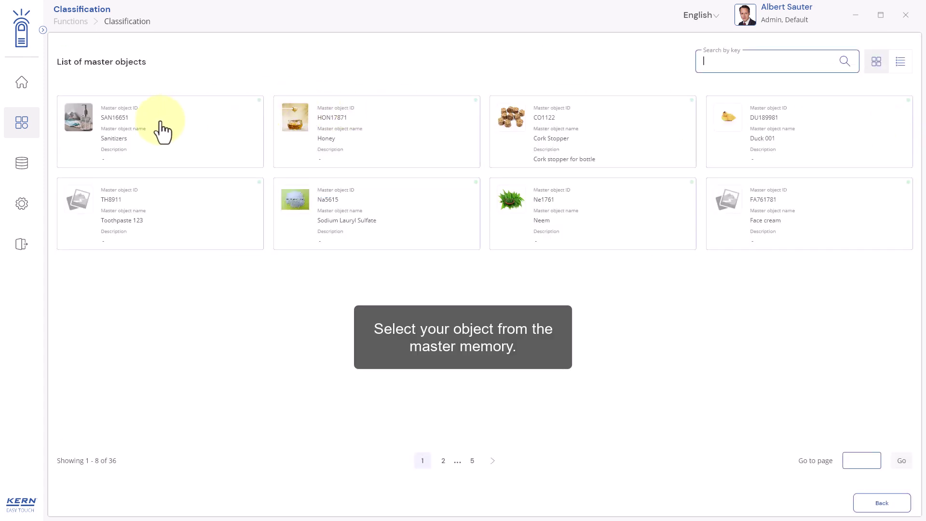
left_click(134, 138)
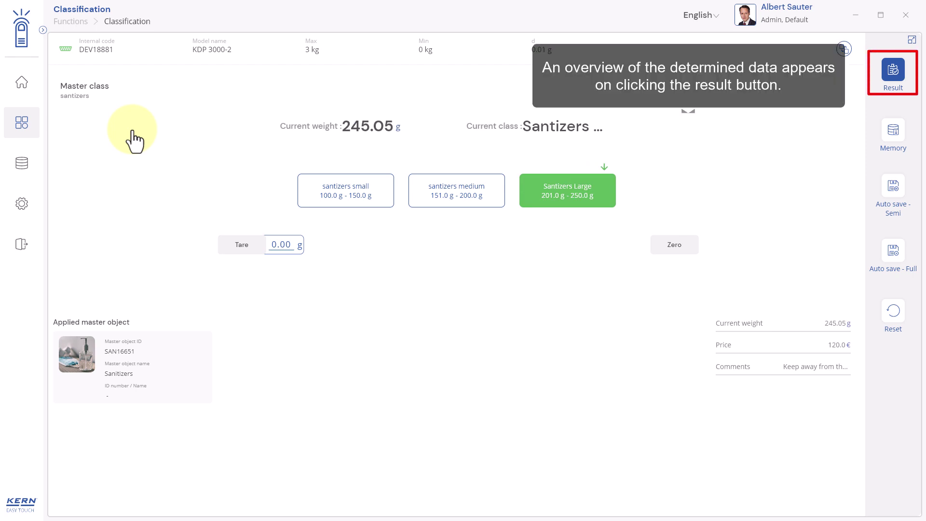
- Open the classification result and enter the dynamic object ID SAN18771 and the dynamic object name Sanitizers
left_click(890, 72)
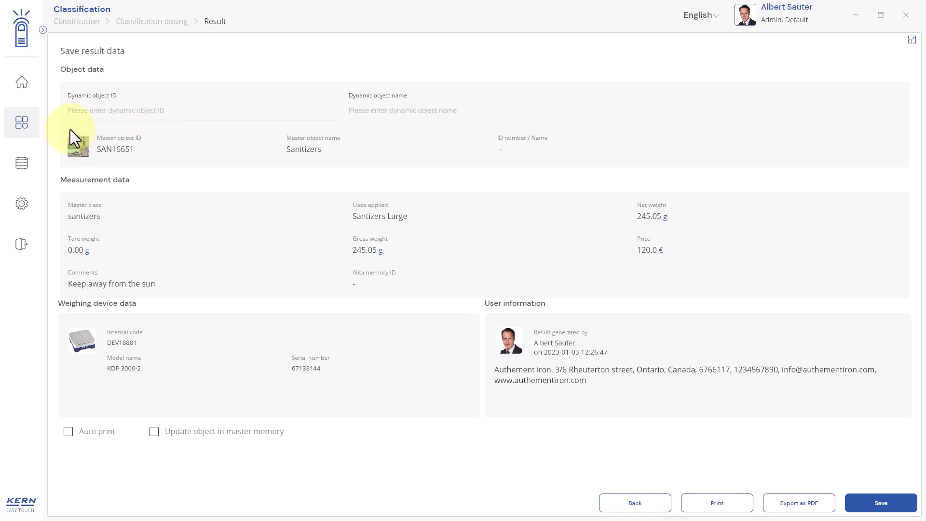
left_click(82, 112)
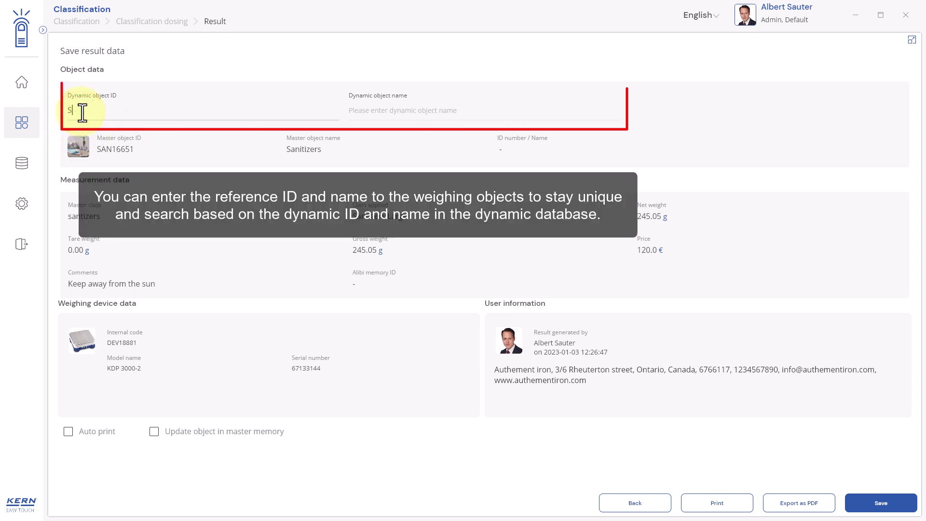
type("SAN18771")
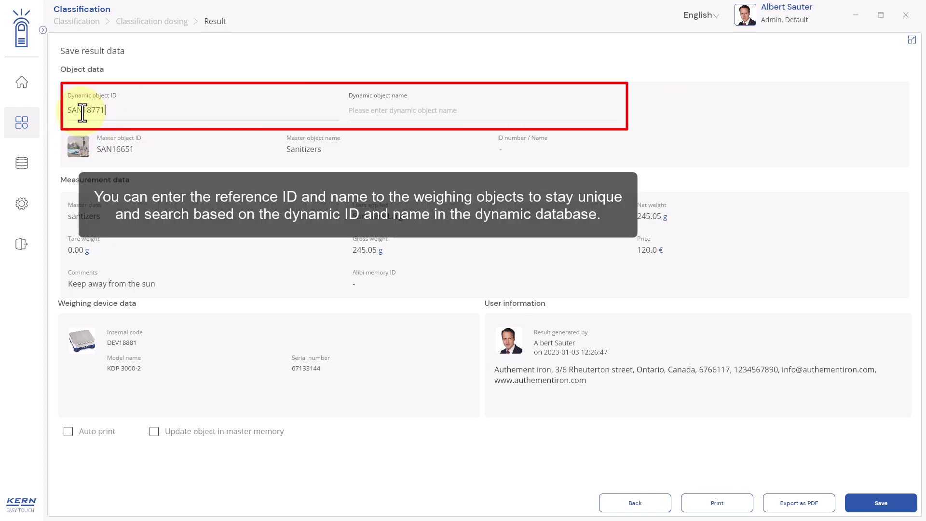
left_click(371, 115)
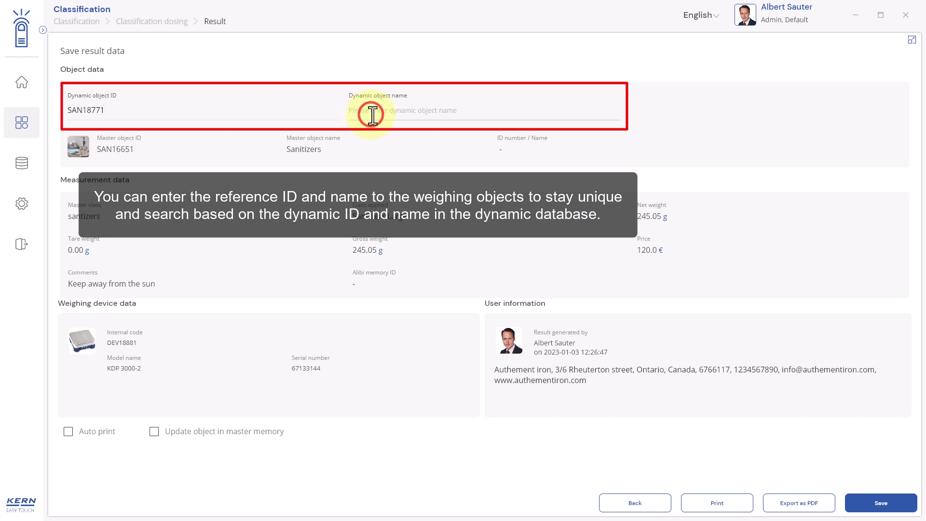
type("Saniti")
type("zers")
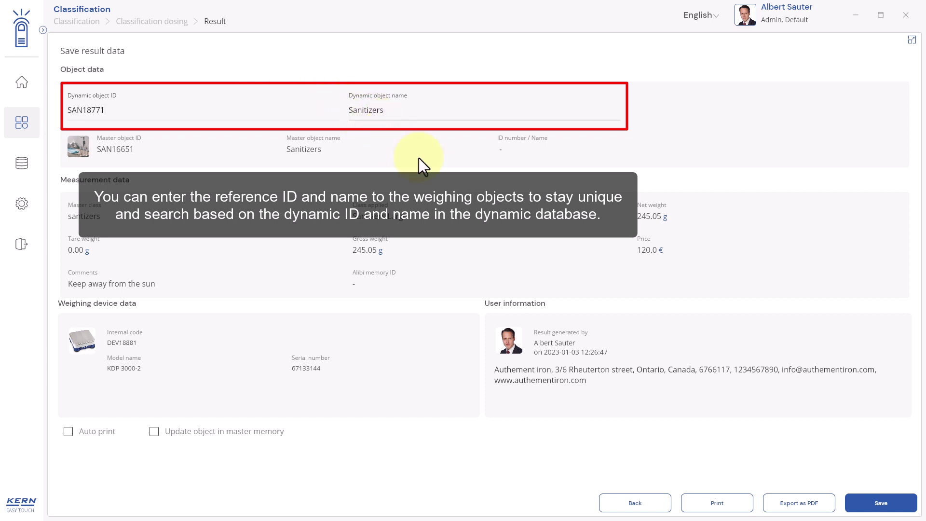
left_click(185, 245)
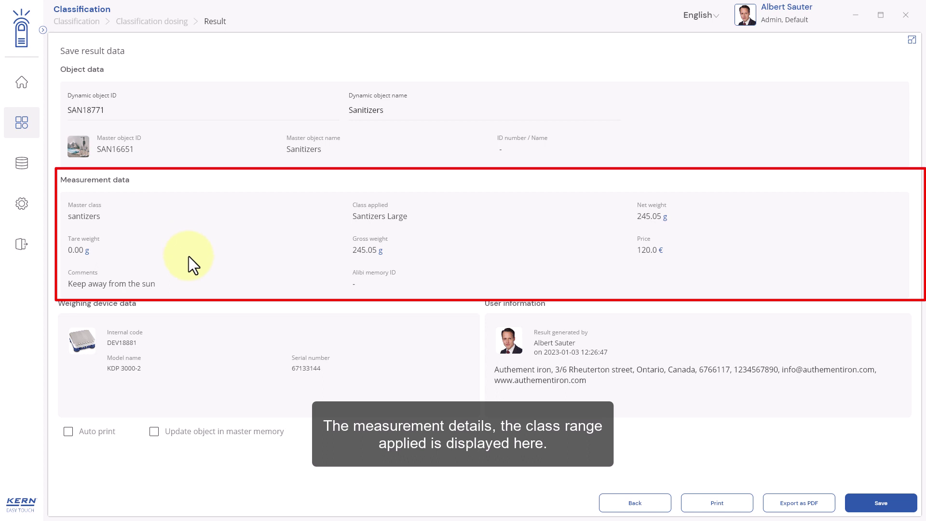
- Save the result with auto print and updating of the object in master memory enabled, and cancel the print setup
left_click(102, 433)
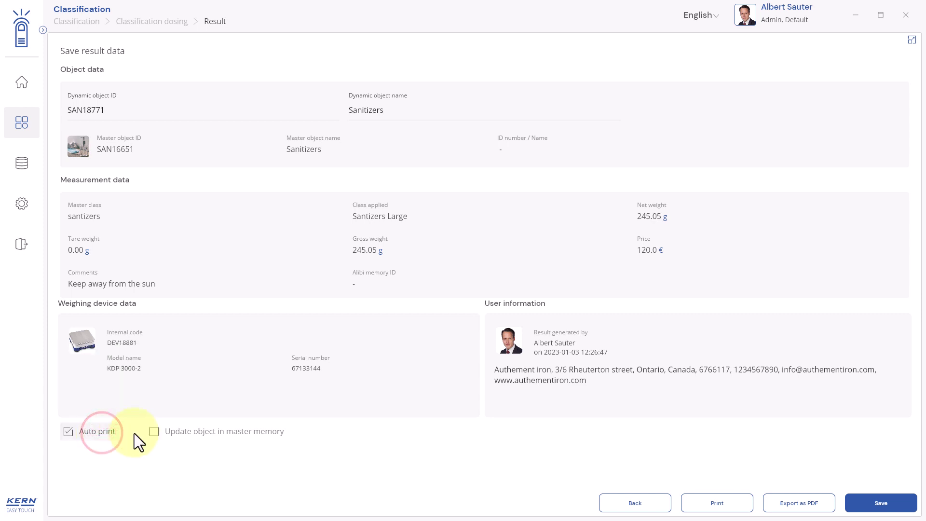
left_click(192, 431)
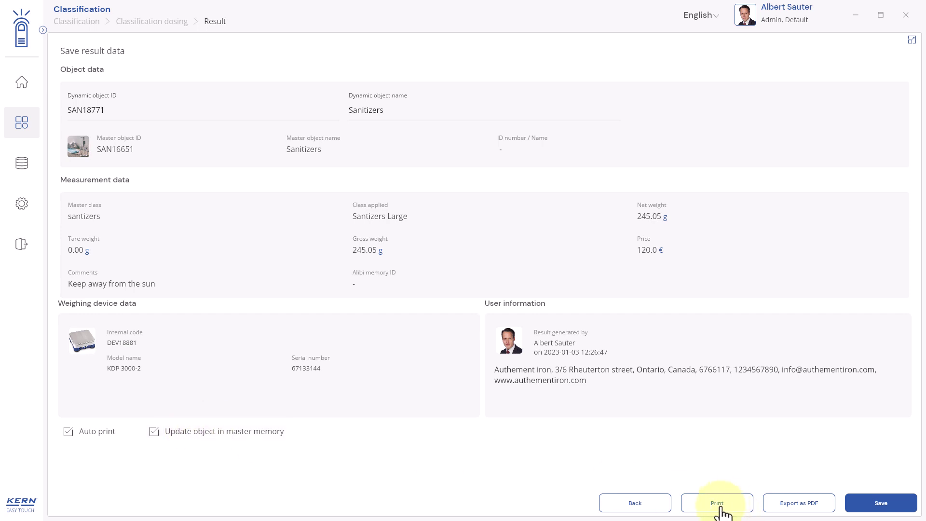
left_click(881, 503)
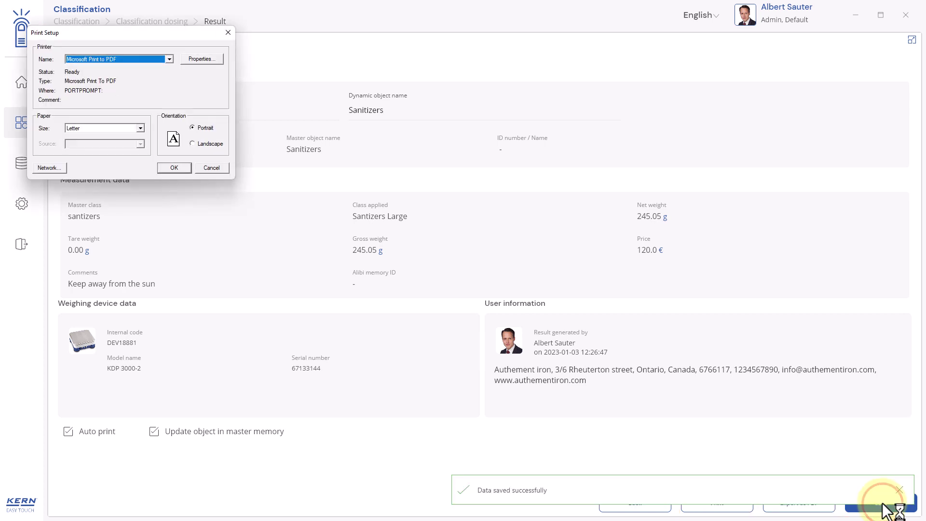
left_click(212, 169)
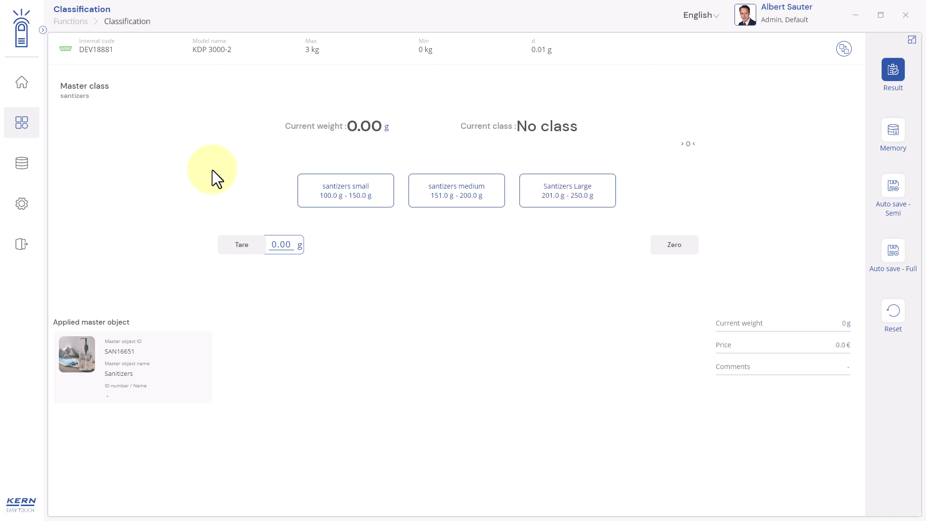
- Enable semi auto save and leave its result page without saving, switch to full auto save and cancel the print setup
left_click(904, 196)
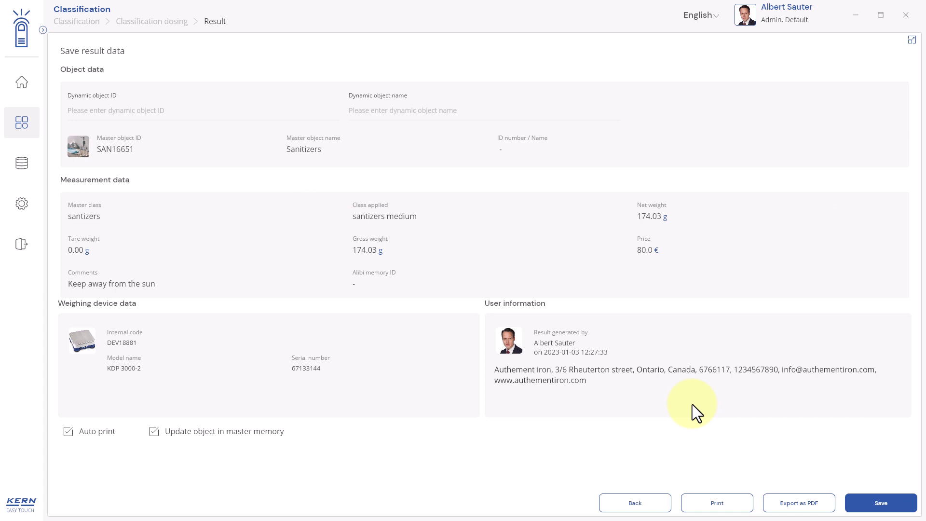
left_click(630, 504)
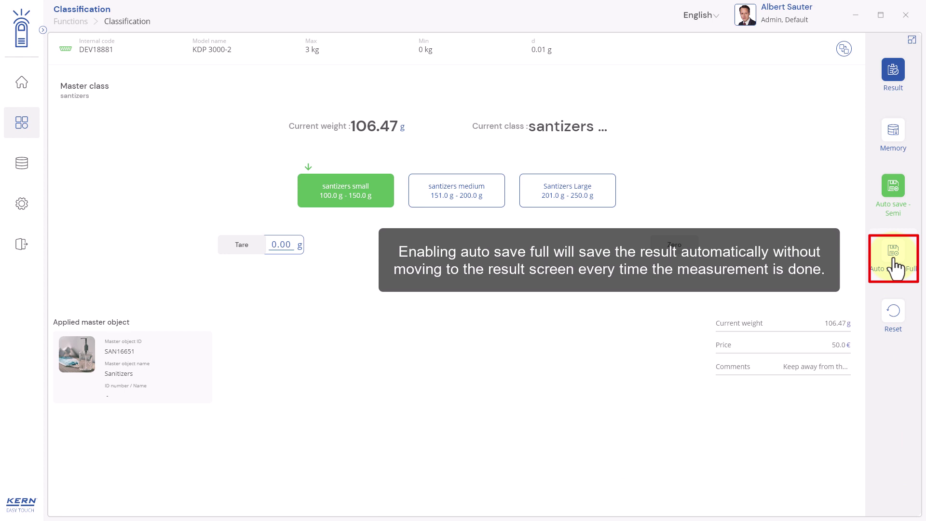
left_click(891, 258)
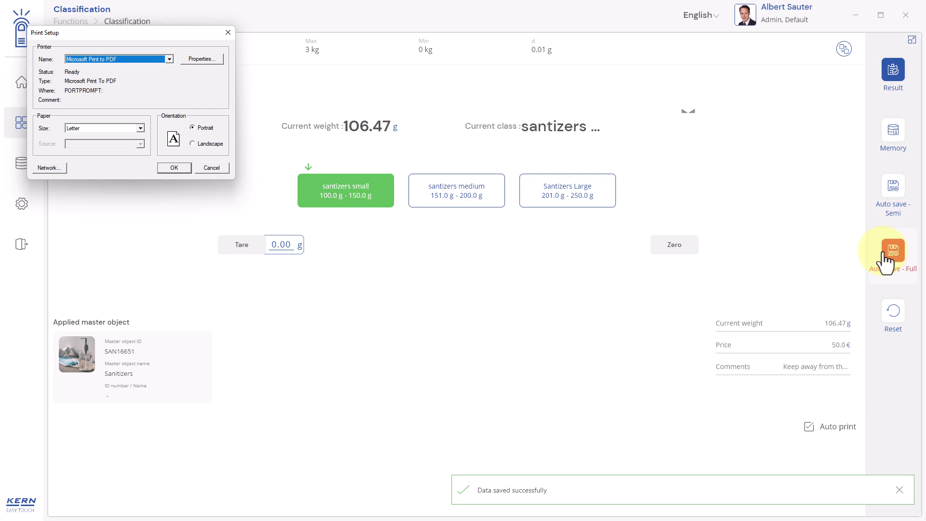
left_click(210, 169)
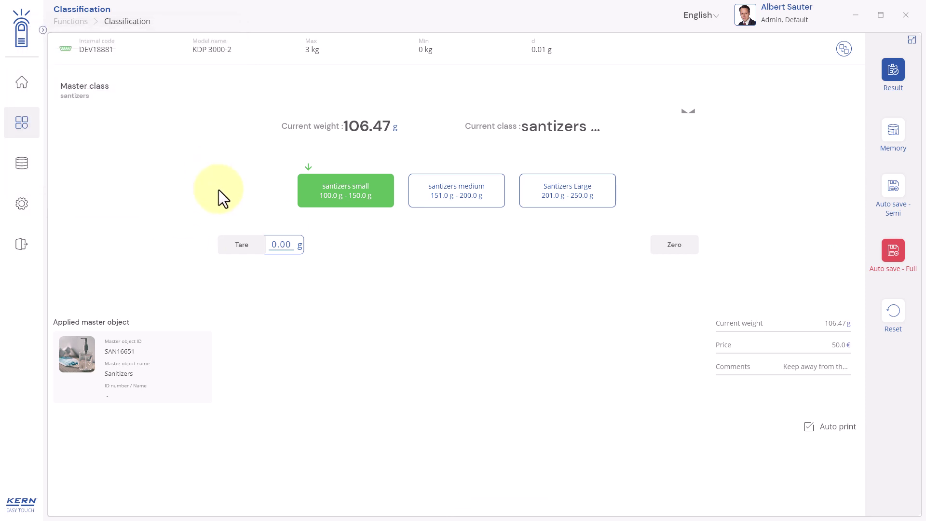
- Reset the classification and open the details of the already defined Sanitizers master class
left_click(890, 316)
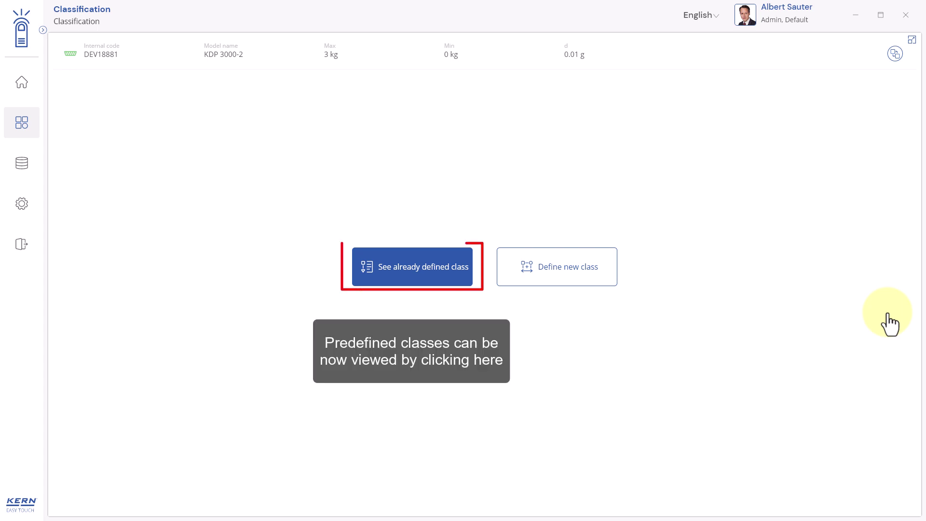
left_click(420, 270)
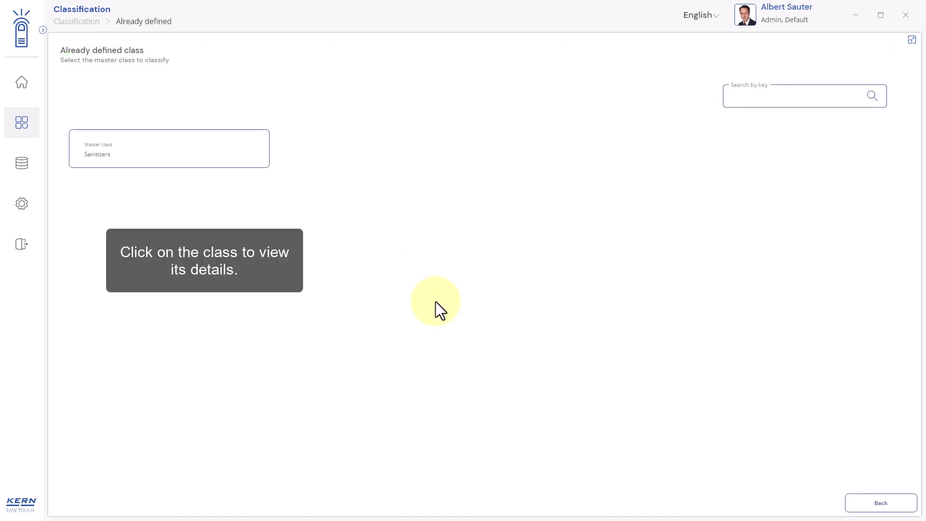
left_click(117, 155)
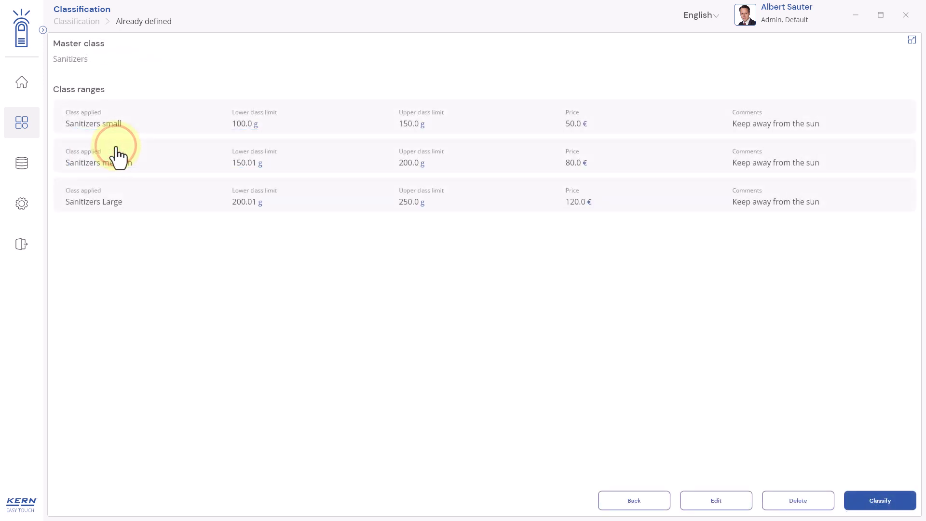